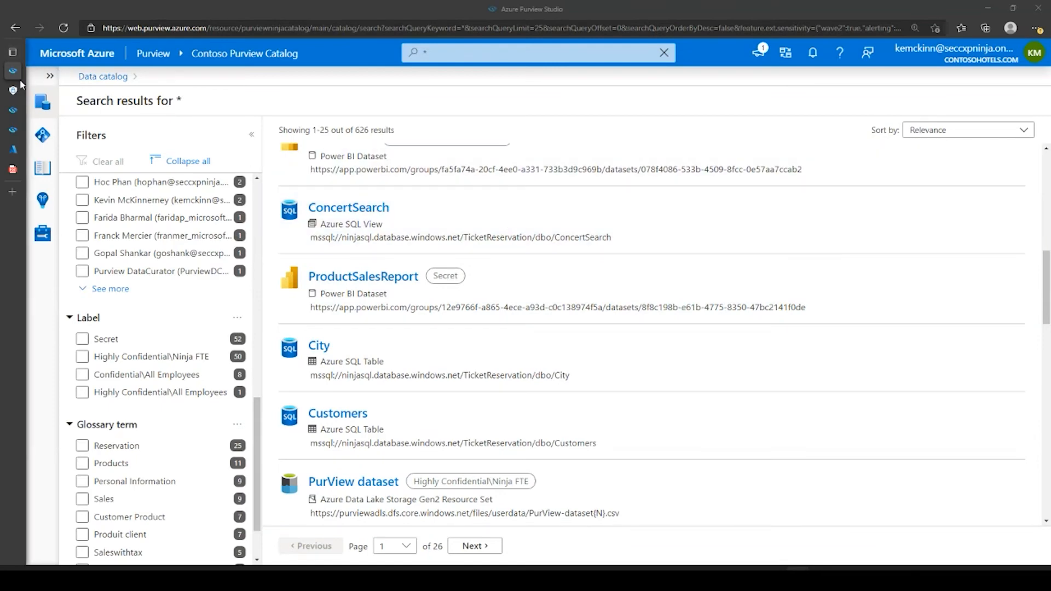
# Filter the catalog search results to assets with the Secret label and browse the matching assets
pyautogui.moveTo(31, 87)
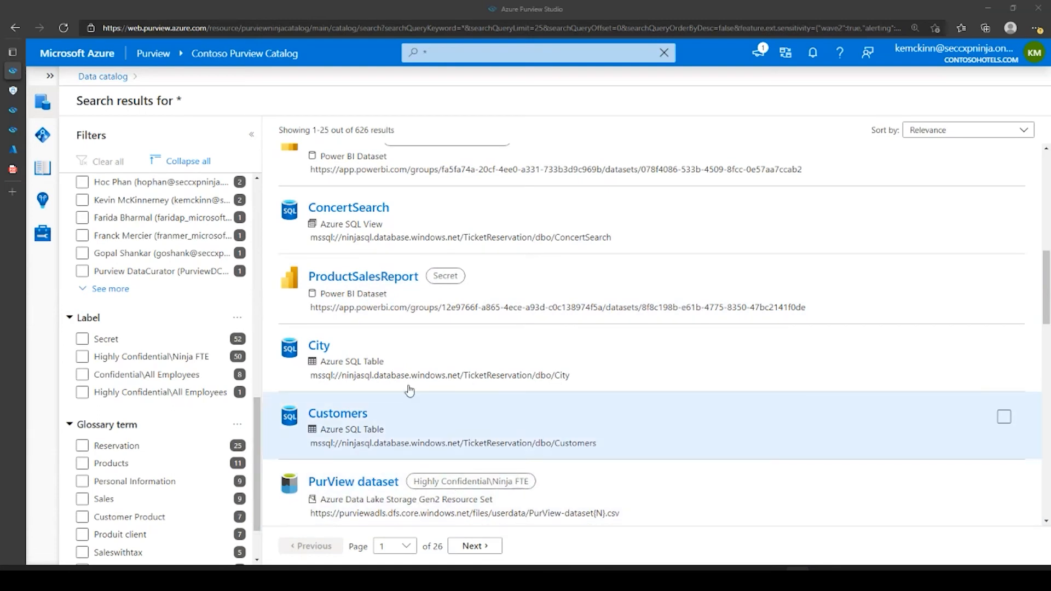
pyautogui.click(94, 357)
pyautogui.click(104, 340)
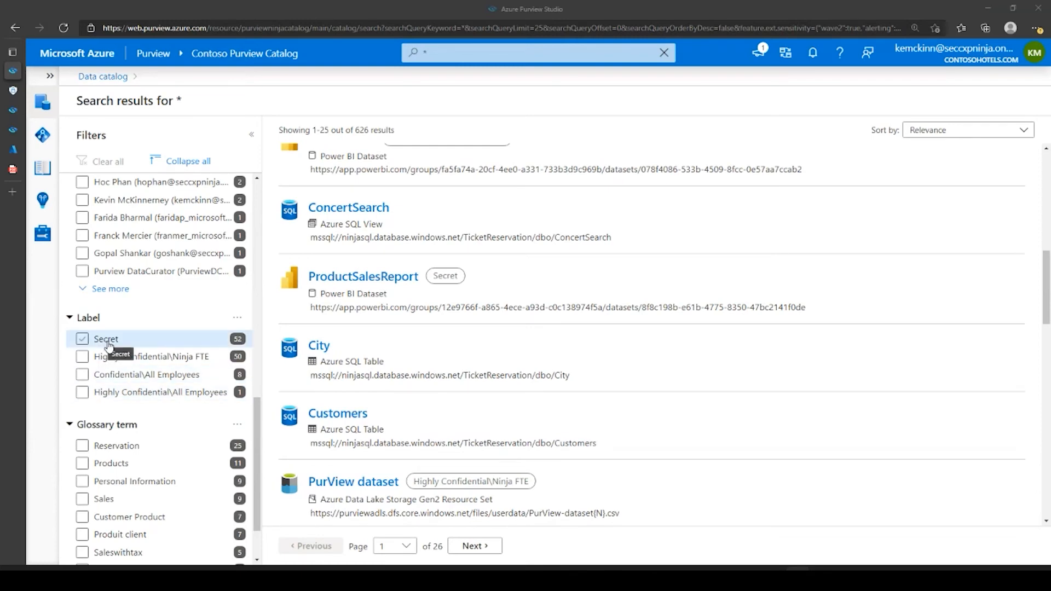
pyautogui.click(106, 356)
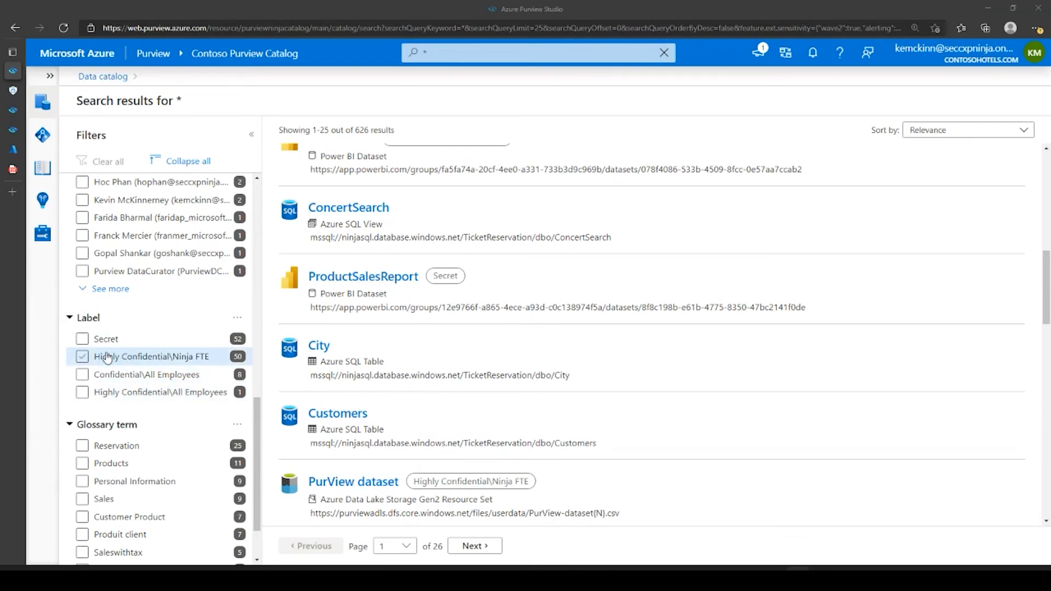
pyautogui.click(104, 376)
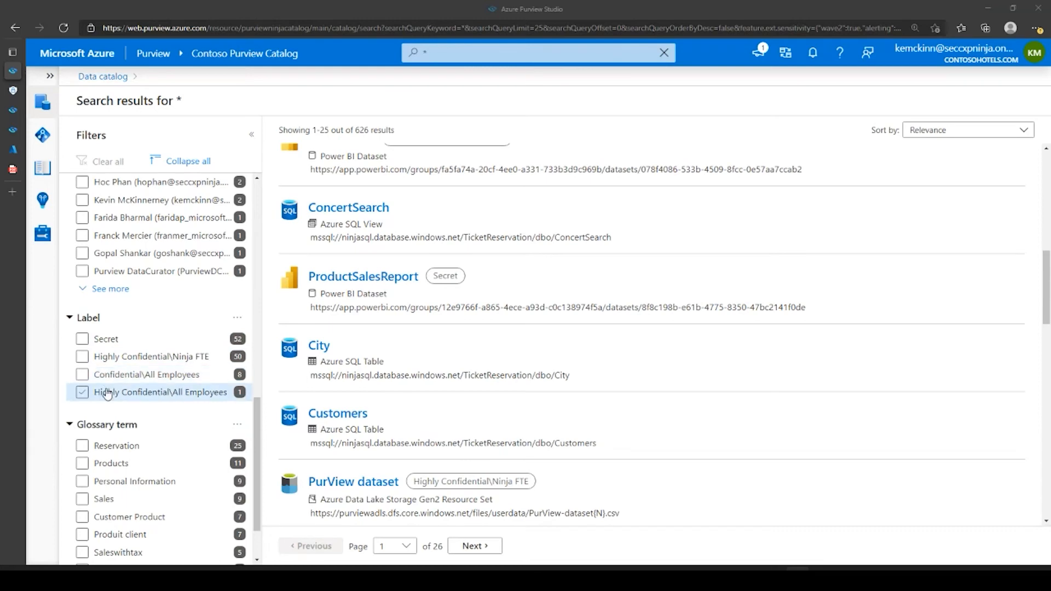
pyautogui.click(107, 344)
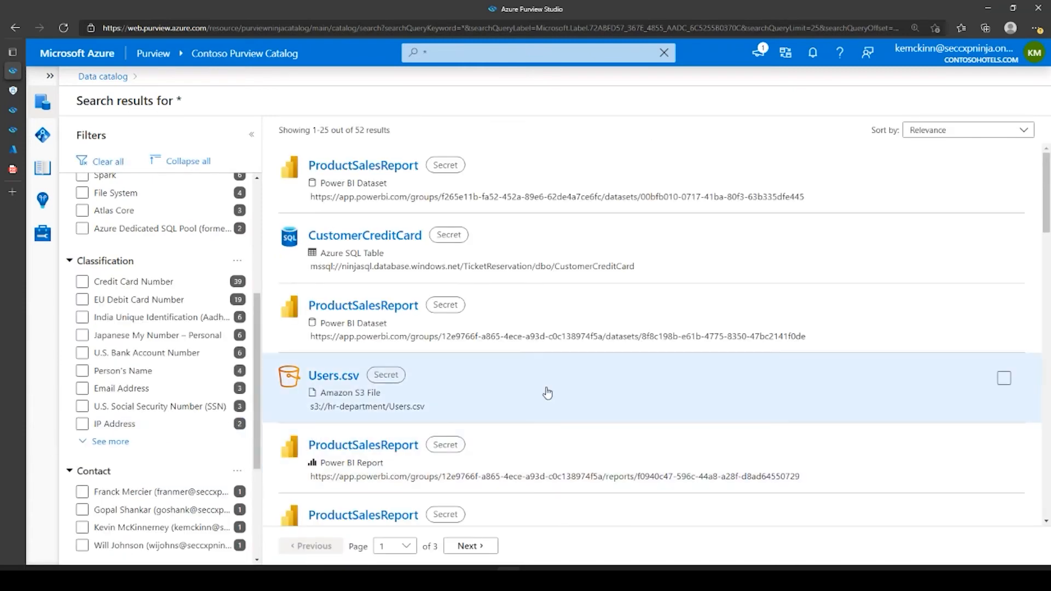
pyautogui.scroll(-3, 616, 411)
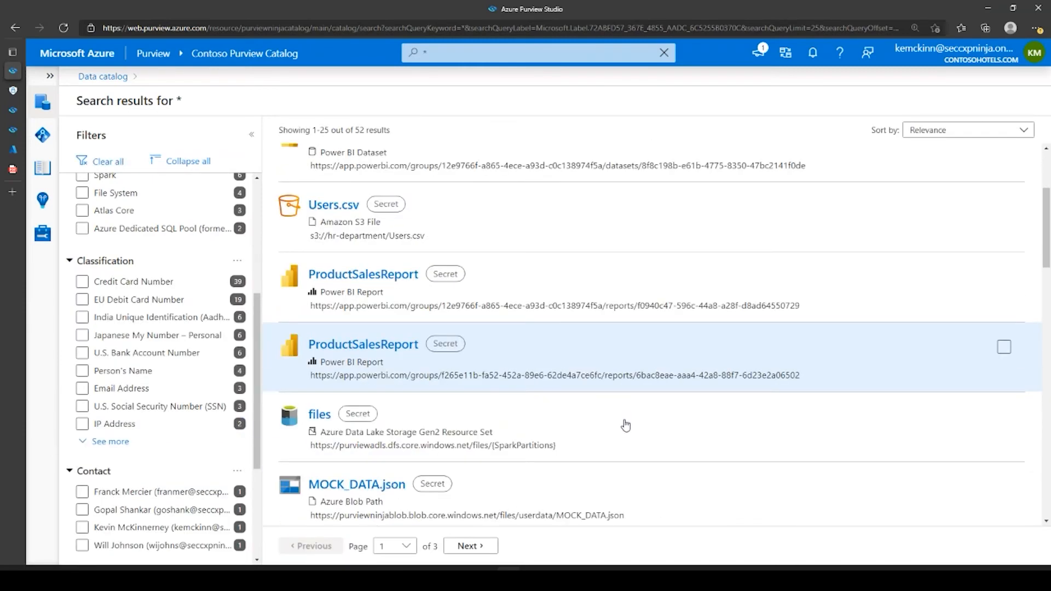
pyautogui.scroll(3, 621, 438)
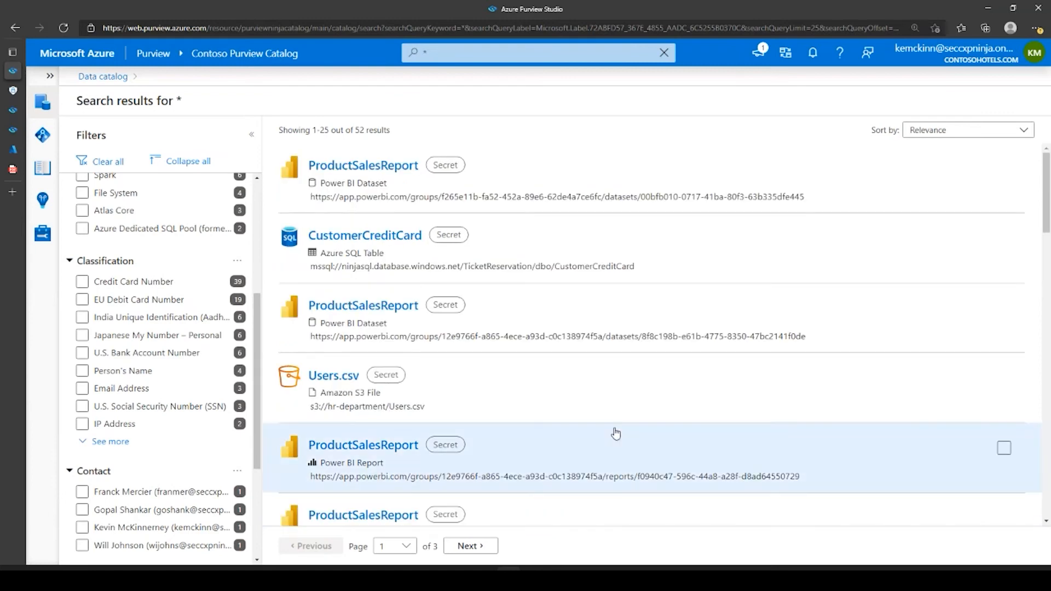
pyautogui.scroll(-3, 156, 405)
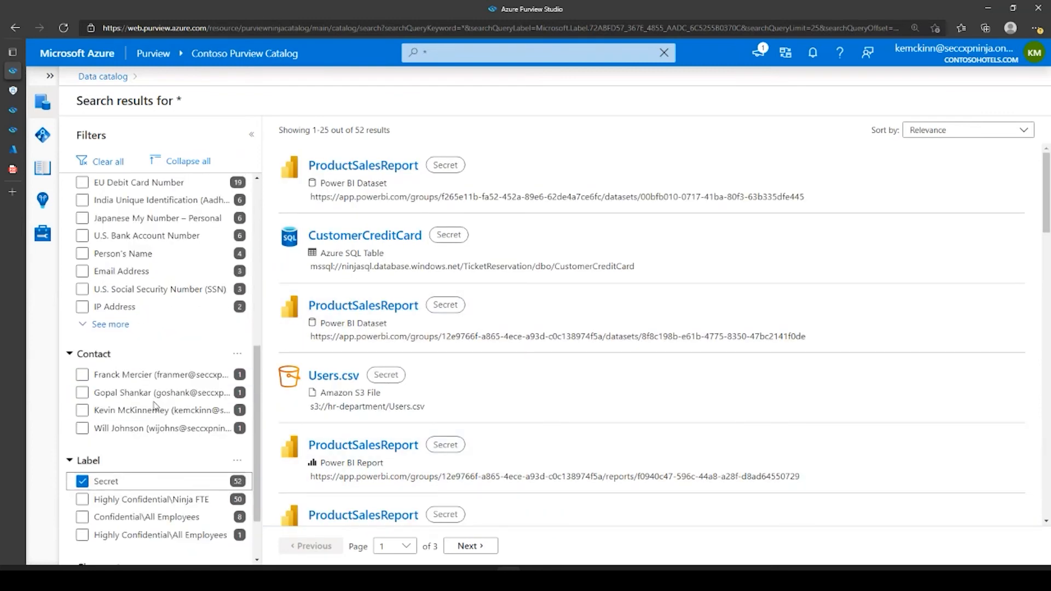
# Switch to the Information protection page in Microsoft 365 compliance and open the Secret label for editing
pyautogui.click(11, 92)
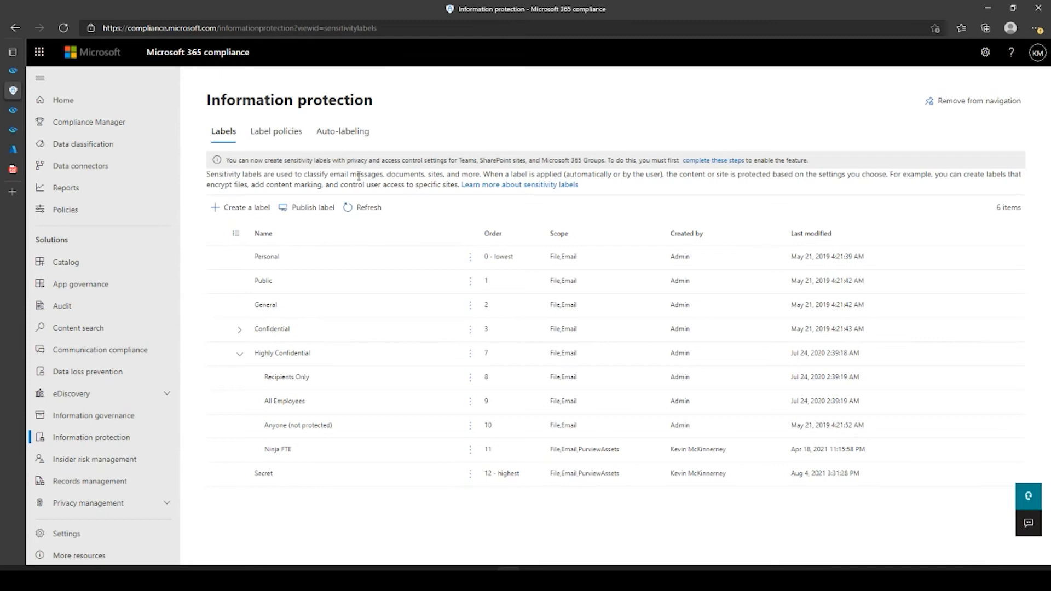
pyautogui.click(397, 483)
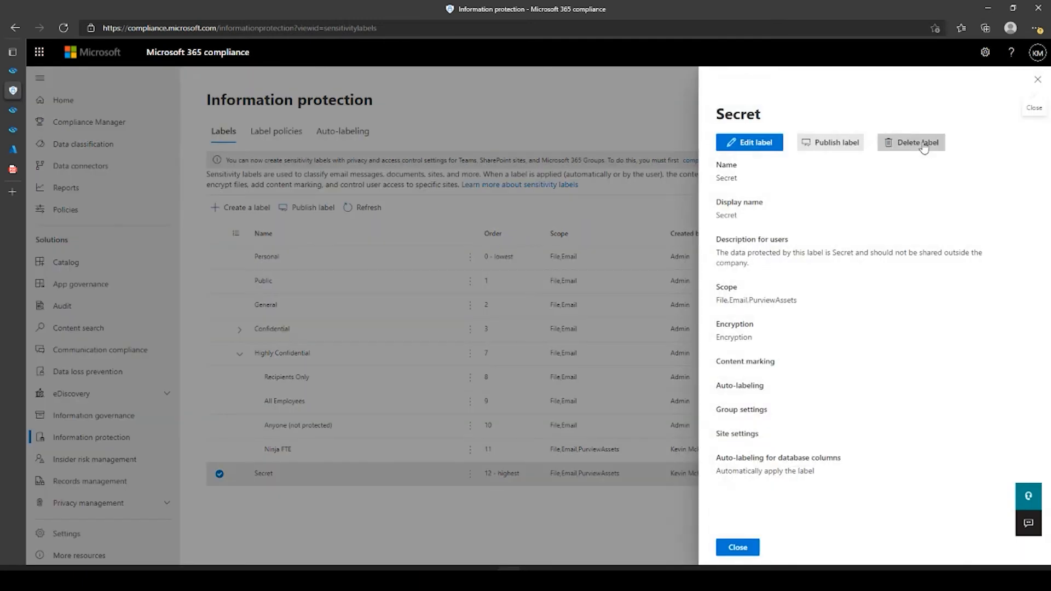
pyautogui.click(744, 144)
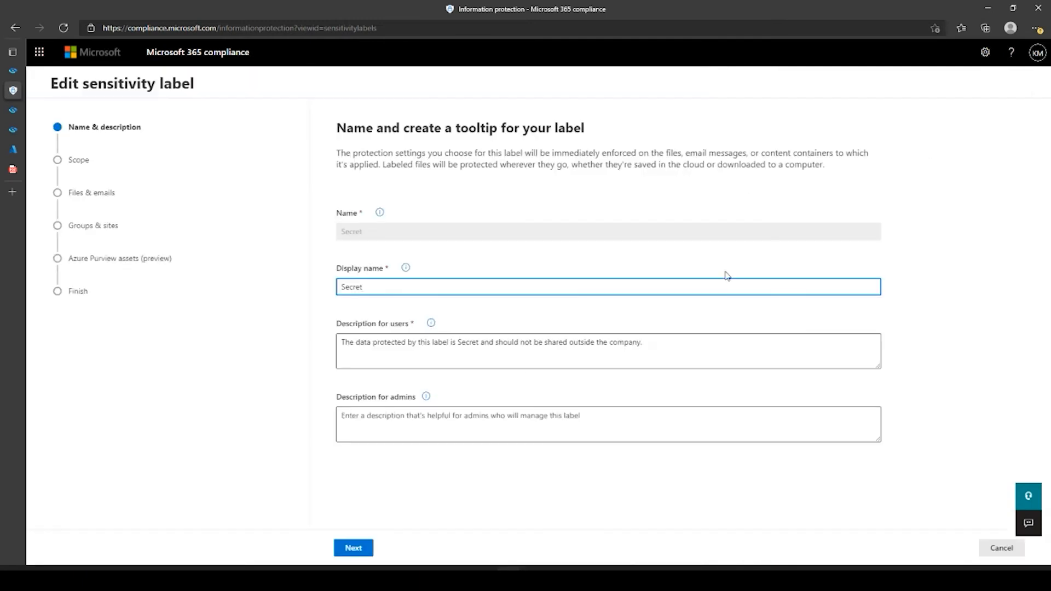
# Review the Secret label's scope with Azure Purview assets included, then its file and email protection and encryption settings
pyautogui.click(355, 550)
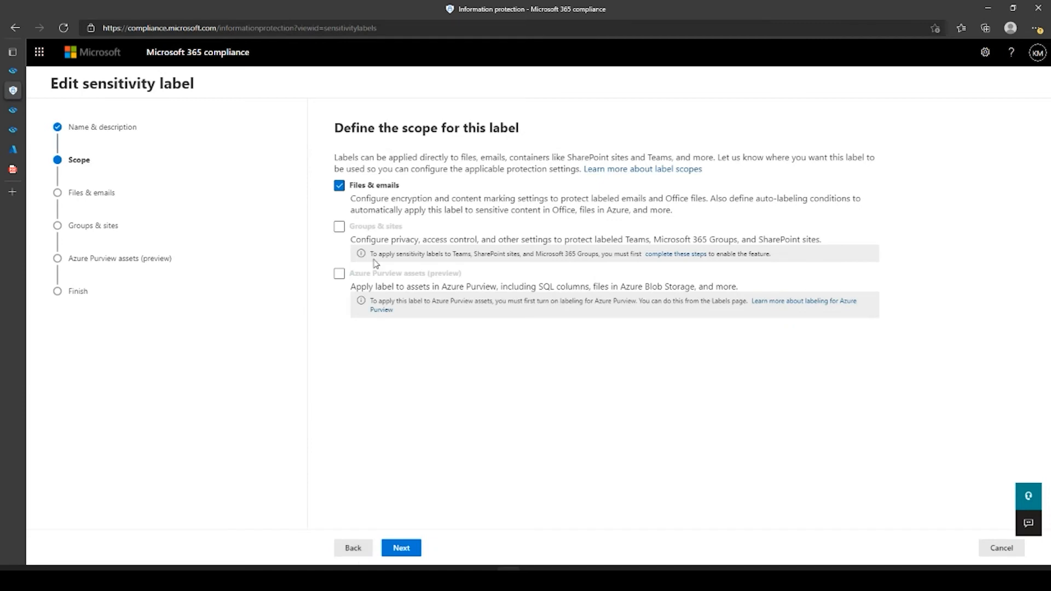
pyautogui.click(345, 276)
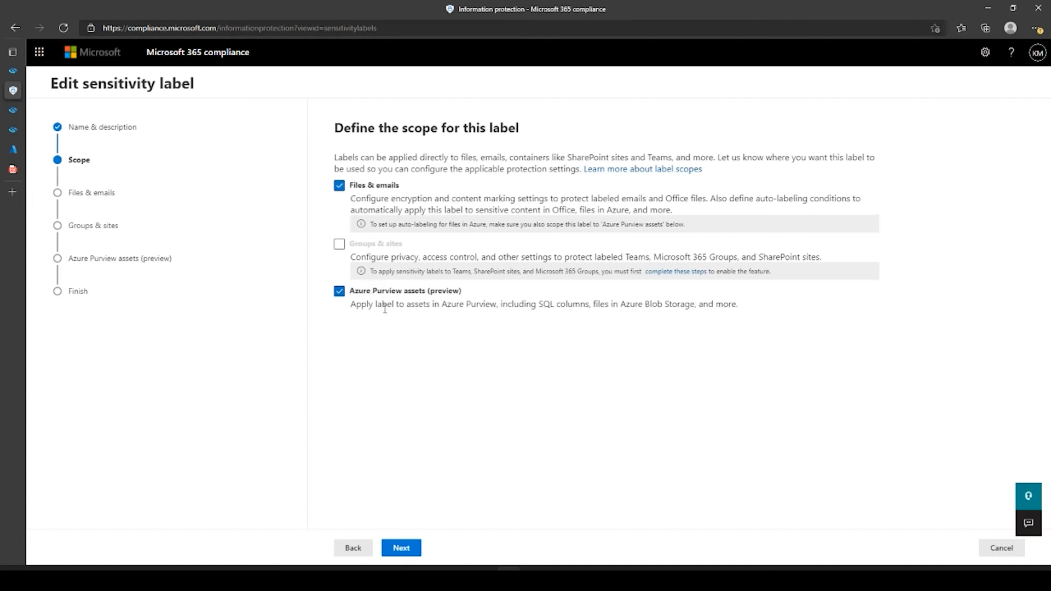
pyautogui.click(402, 550)
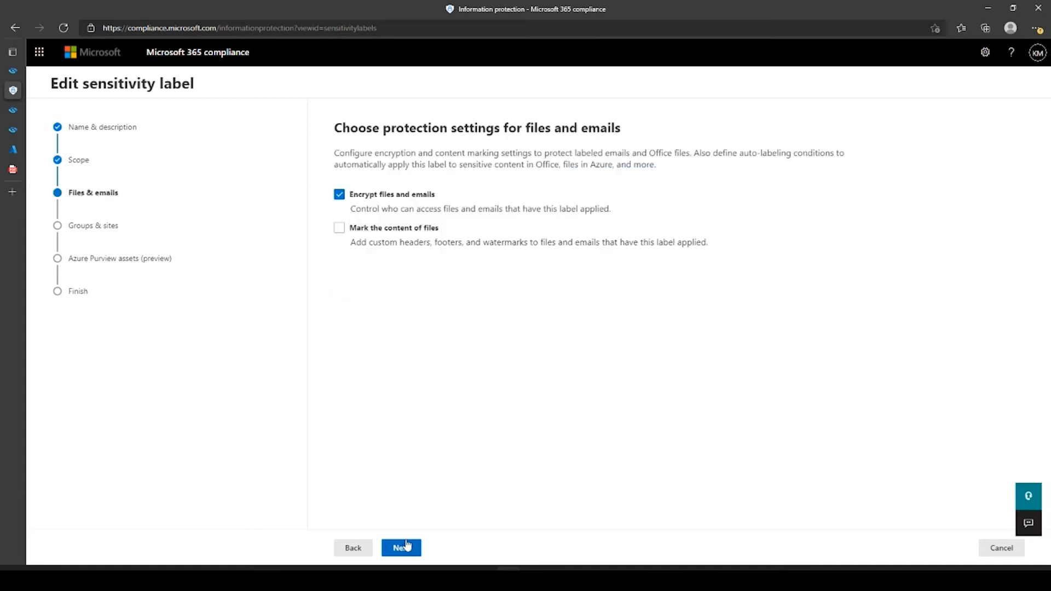
pyautogui.click(402, 550)
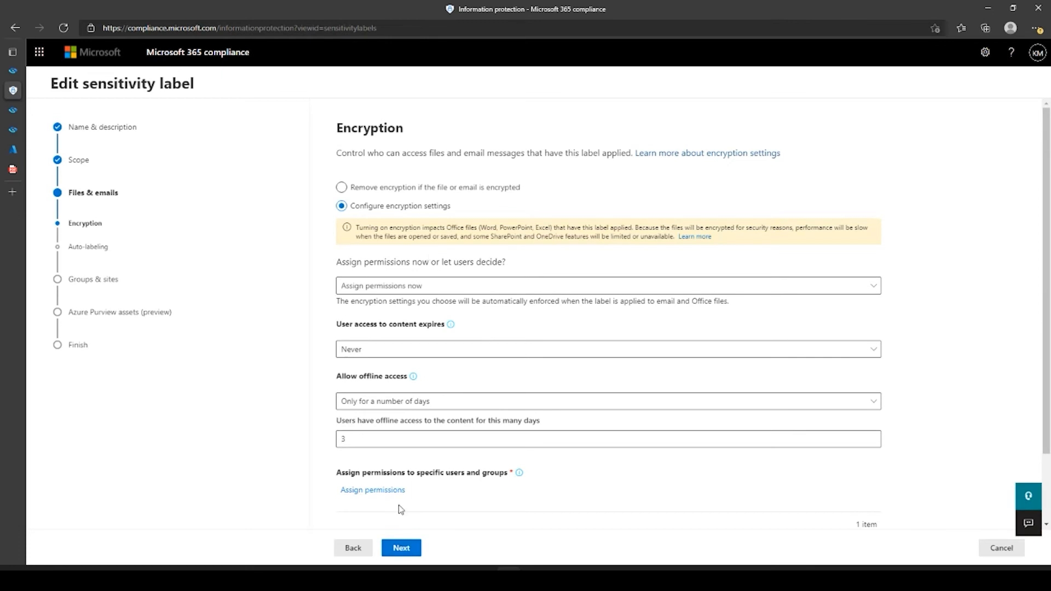
# Examine the label's auto-labeling conditions for files and emails, and continue through to the auto-labeling for database columns
pyautogui.click(402, 549)
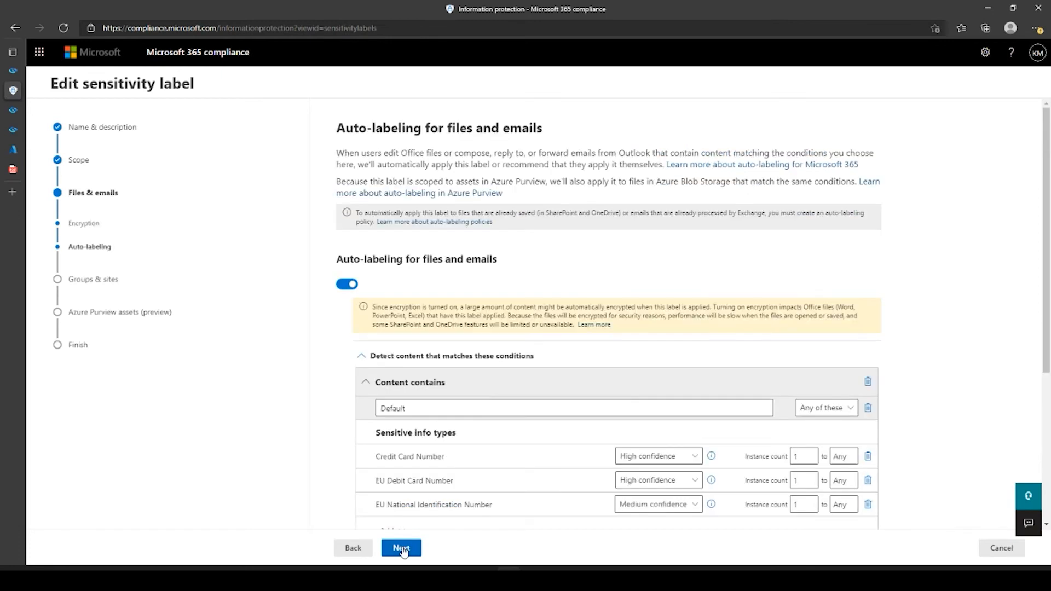
pyautogui.scroll(-1, 414, 458)
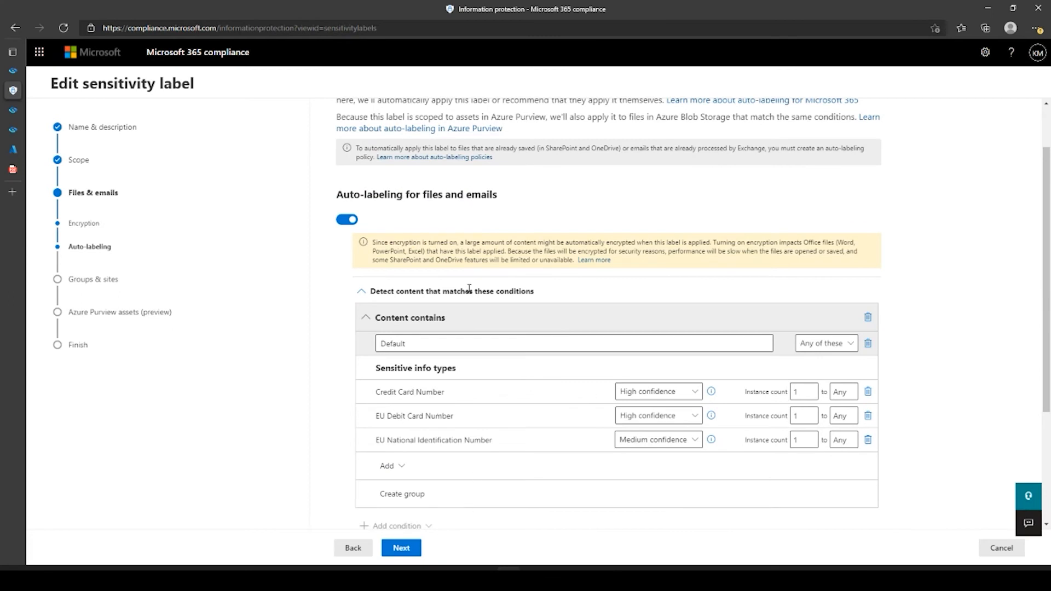
pyautogui.scroll(1, 469, 288)
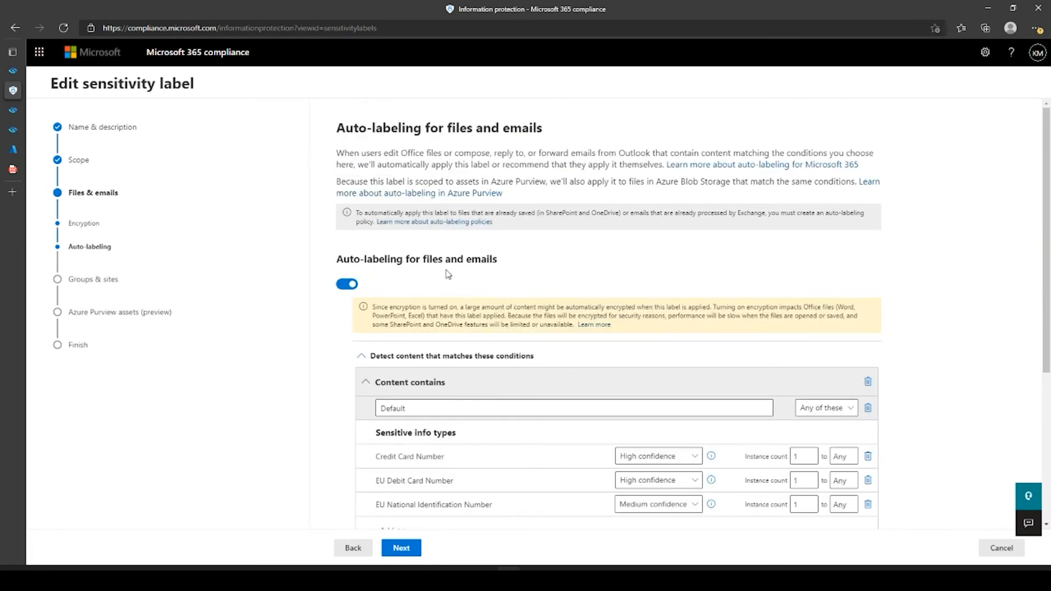
pyautogui.click(401, 548)
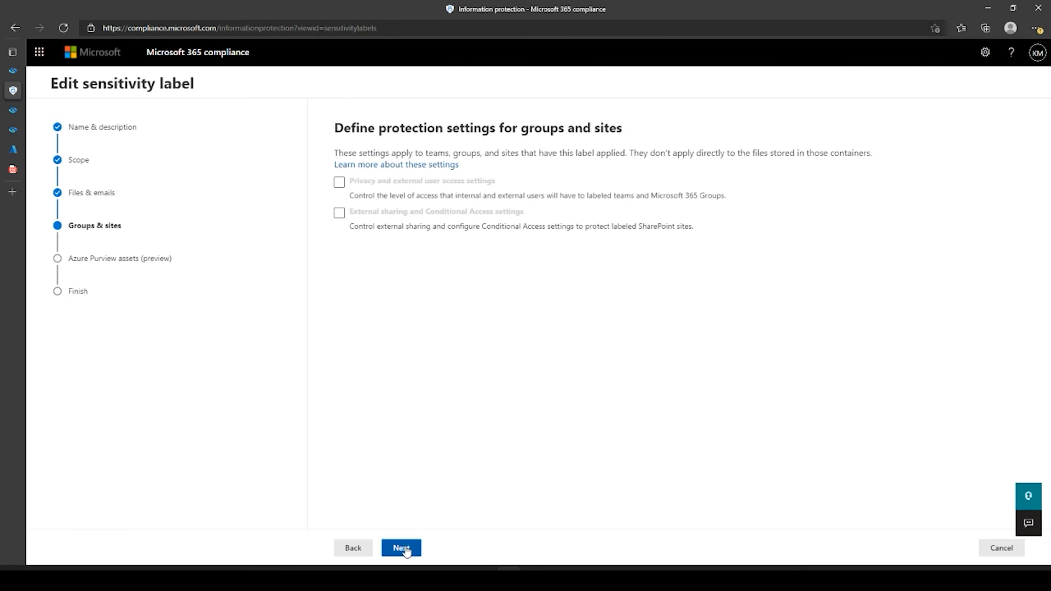
pyautogui.click(401, 548)
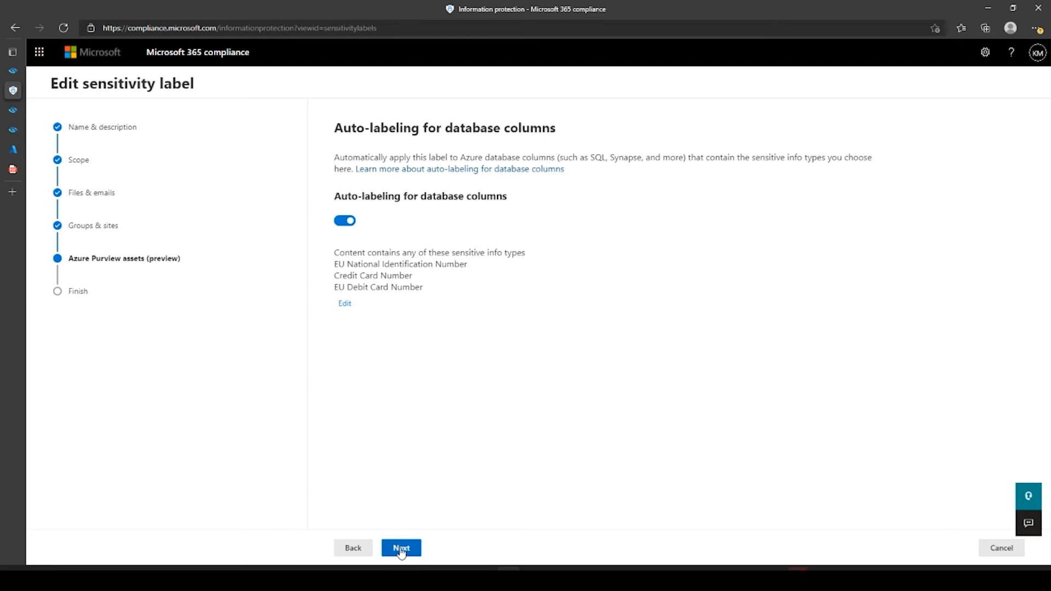
# Switch back to the Azure Purview Studio search results and replace the Secret label filter with Highly Confidential\Ninja FTE
pyautogui.moveTo(13, 110)
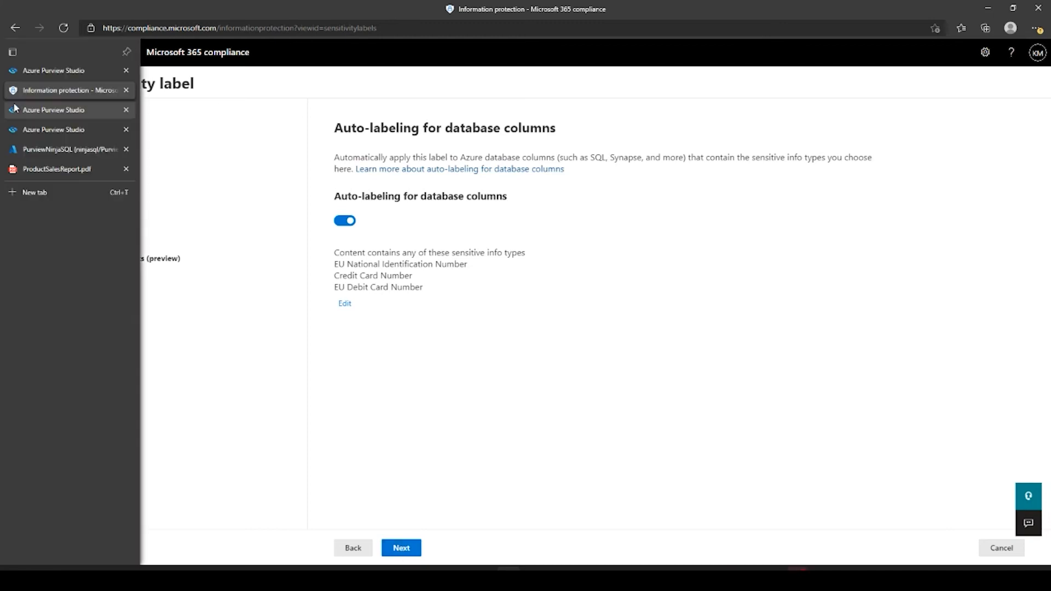
pyautogui.click(15, 70)
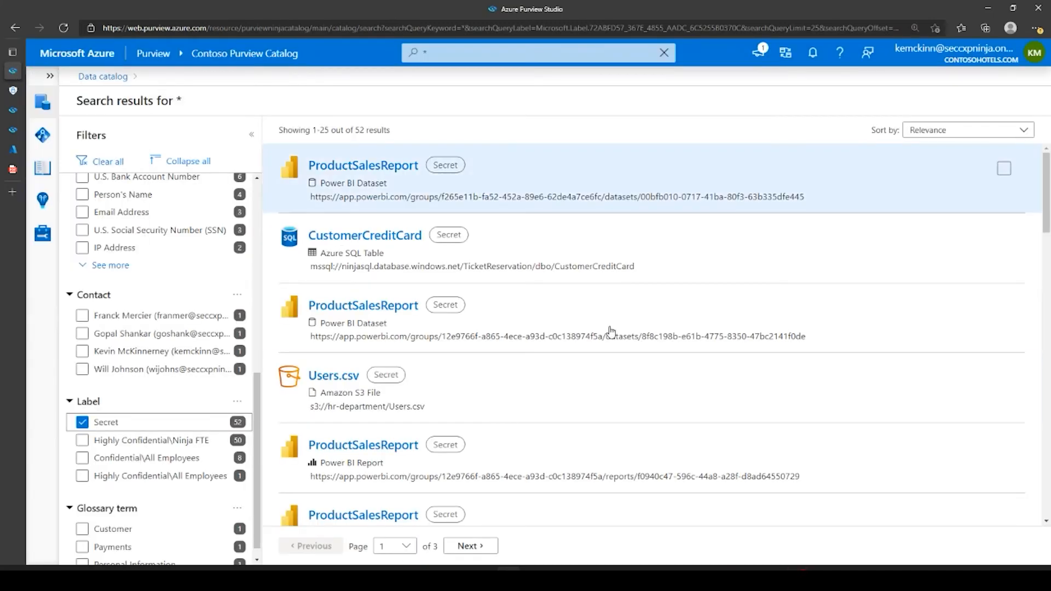
pyautogui.click(82, 422)
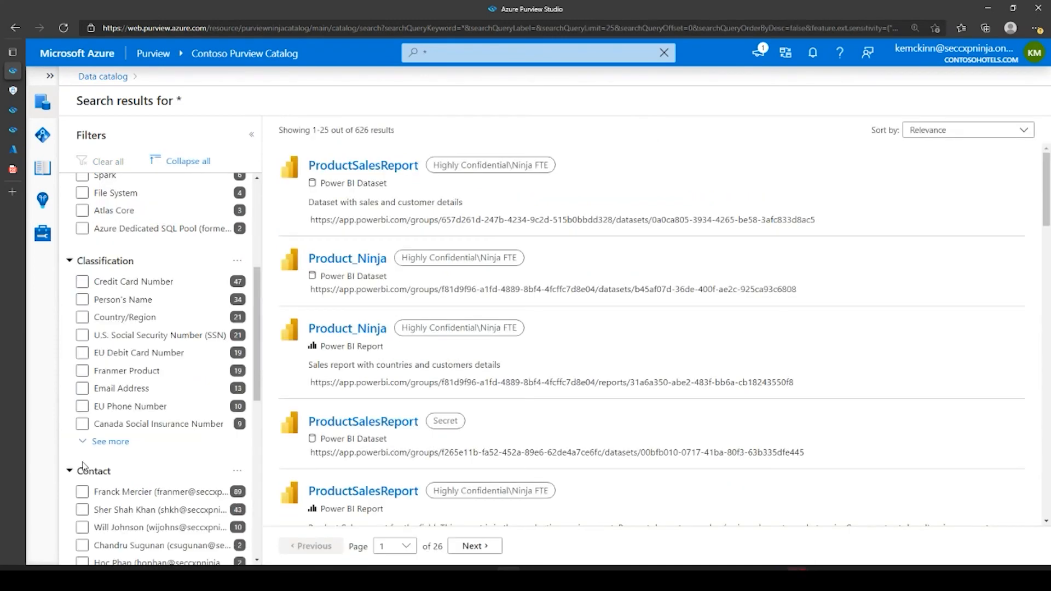
pyautogui.scroll(-1, 92, 504)
pyautogui.scroll(-5, 92, 503)
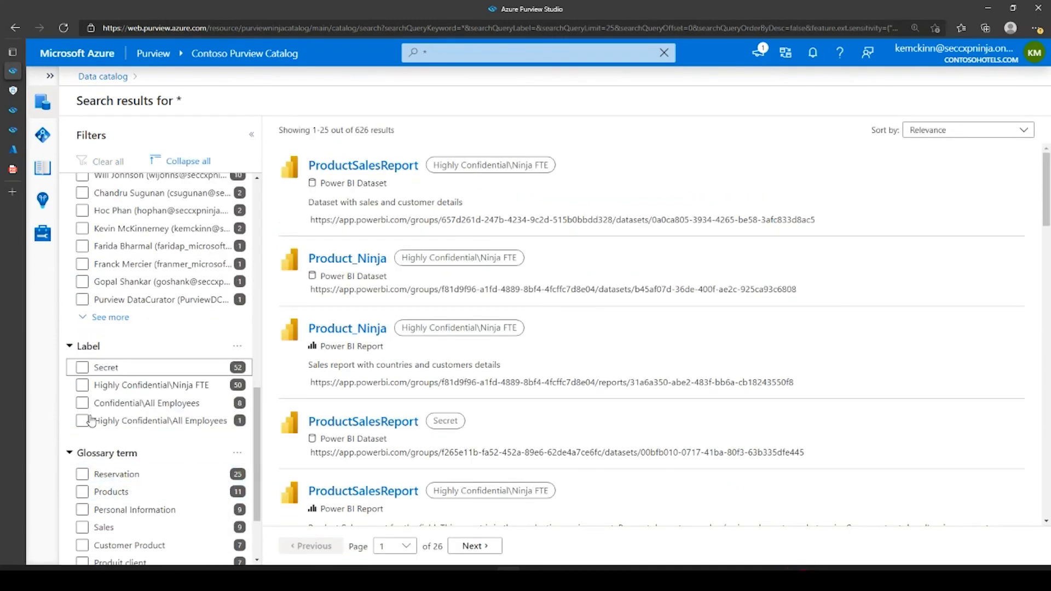
pyautogui.click(82, 386)
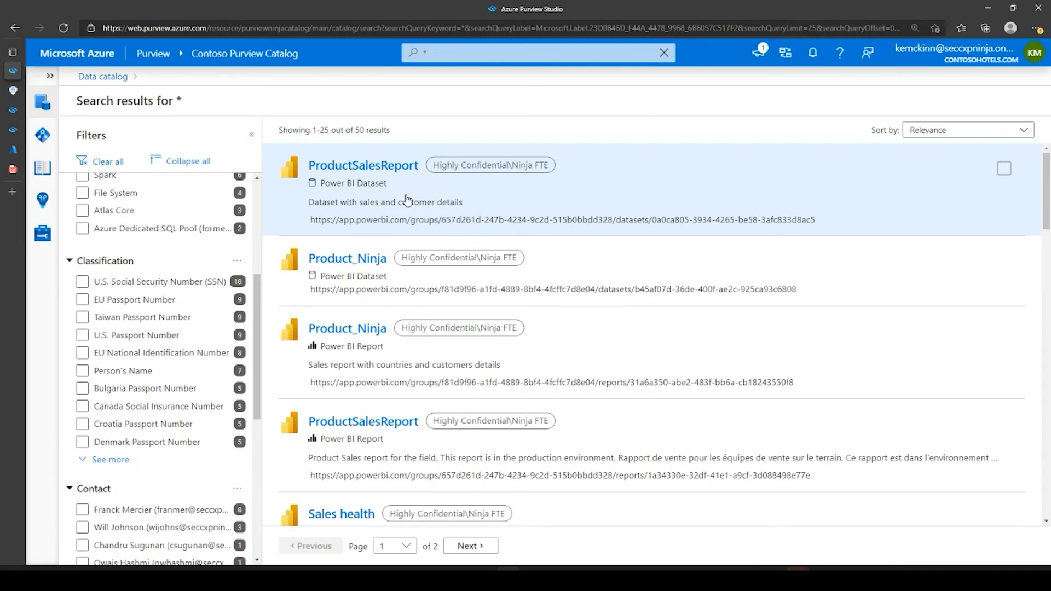
# Switch to the SalesData table's schema to examine the classifications and sensitivity labels on its columns
pyautogui.moveTo(15, 94)
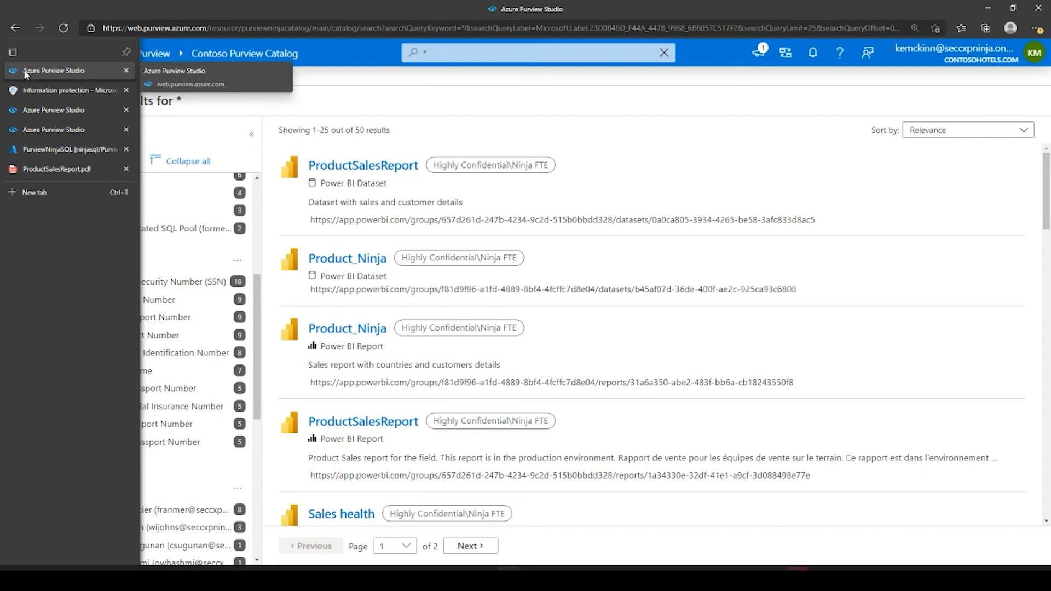
pyautogui.click(40, 111)
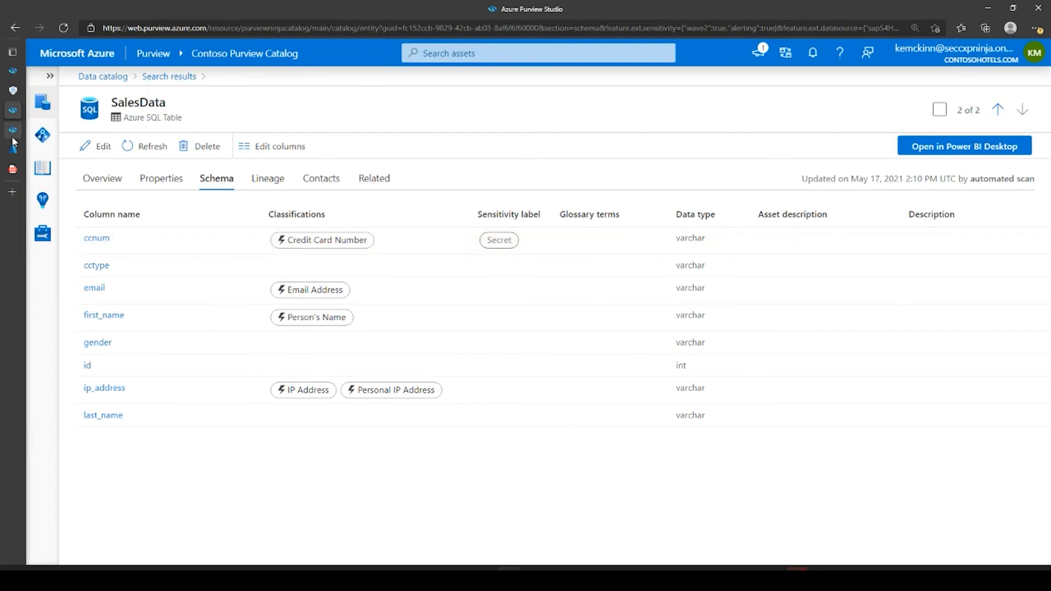
# From the ProductSalesReport dataset's lineage, switch to the downstream report asset and open it in Power BI
pyautogui.click(33, 130)
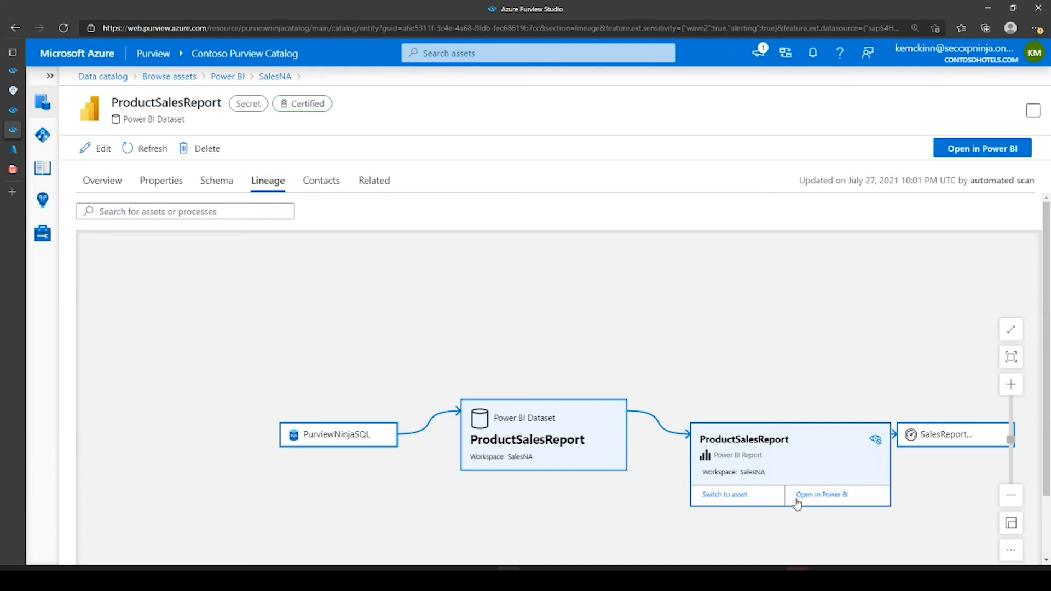
pyautogui.click(744, 495)
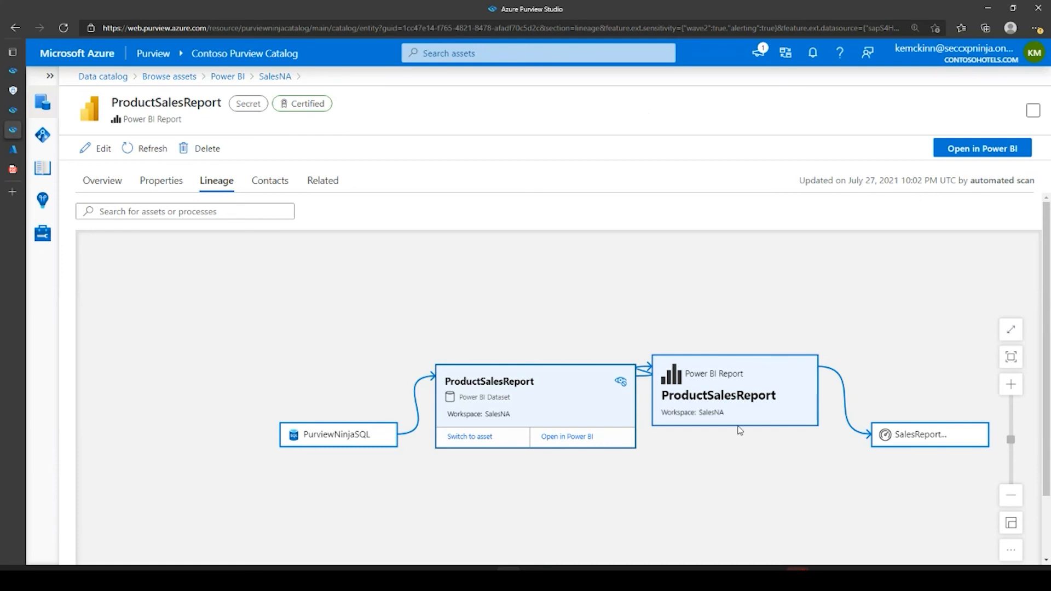
pyautogui.click(1005, 149)
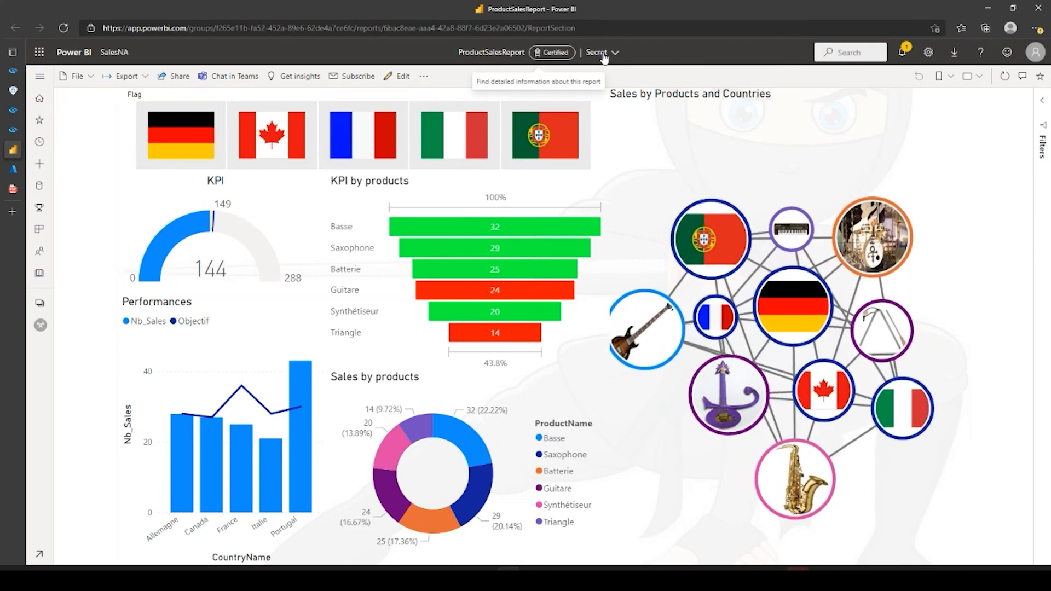
# View the ProductSalesReport report's details, checking its endorsement and sensitivity, and close them
pyautogui.click(604, 56)
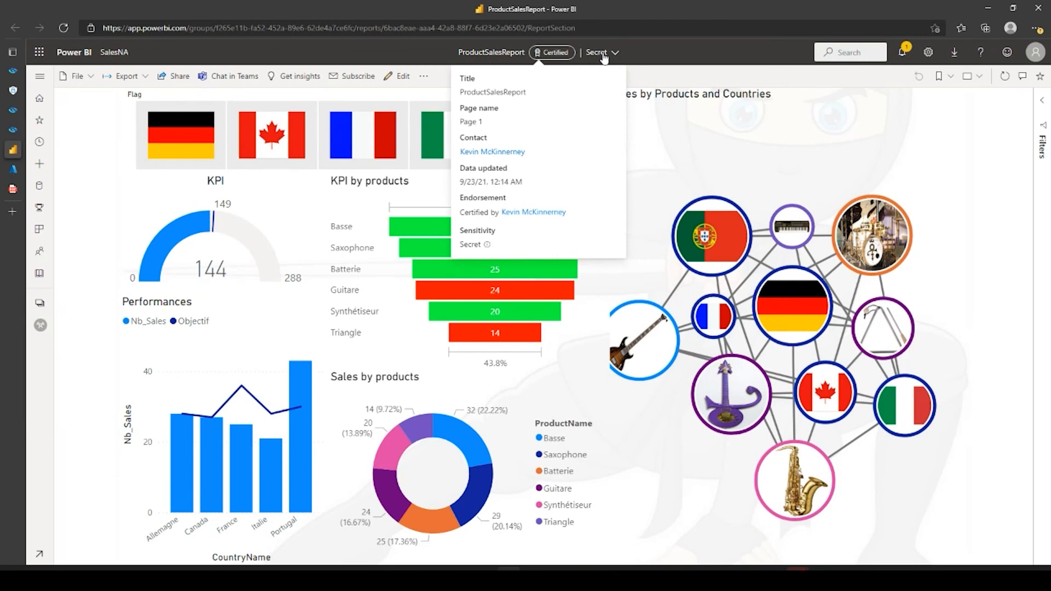
pyautogui.moveTo(487, 247)
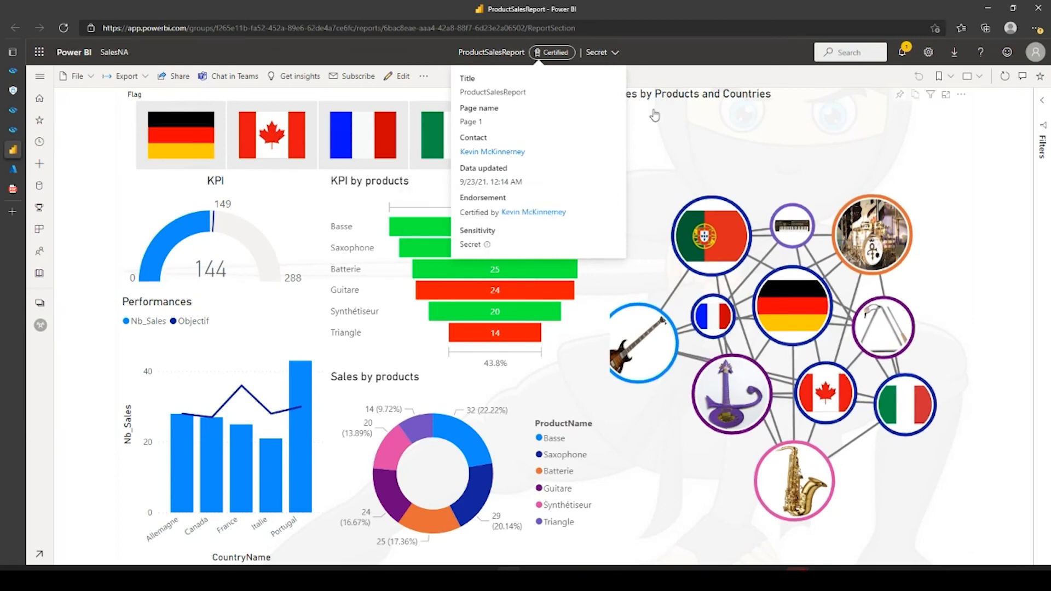
pyautogui.click(676, 56)
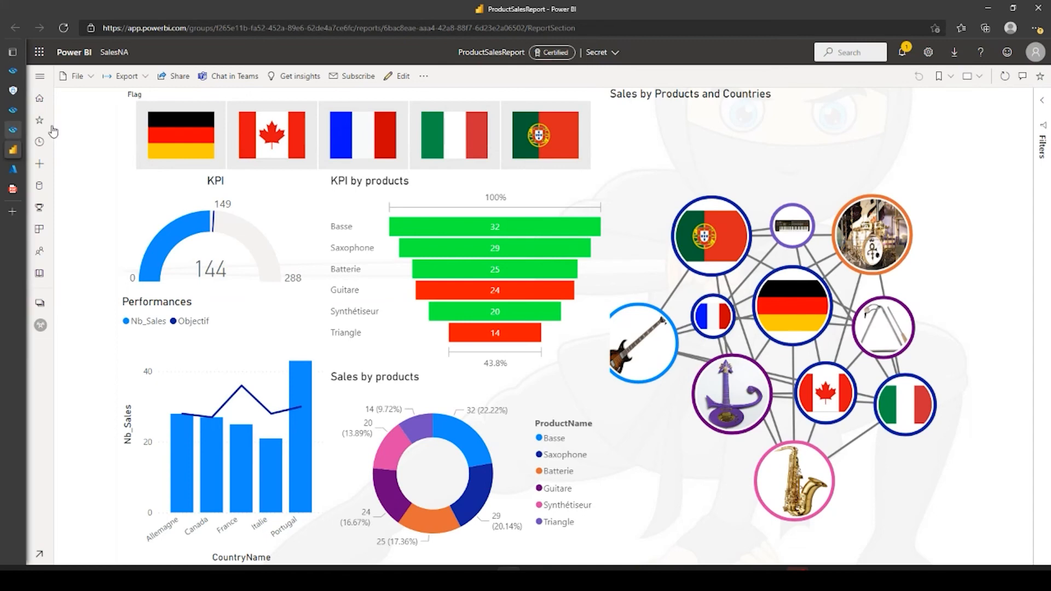
# Review the ProductSalesReport report's file commands and its available export formats
pyautogui.click(75, 81)
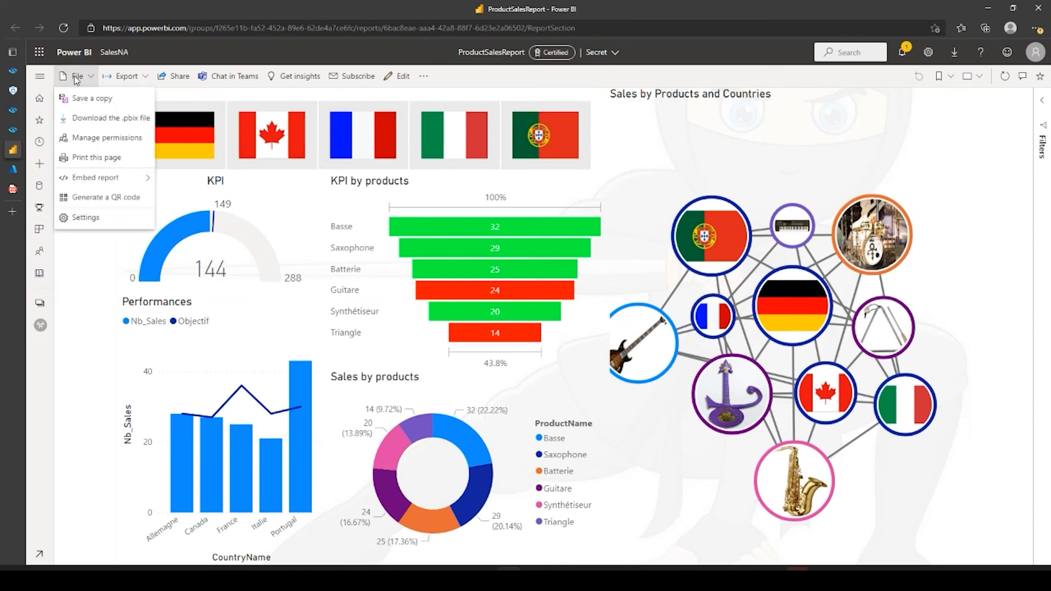
pyautogui.click(125, 81)
pyautogui.click(125, 80)
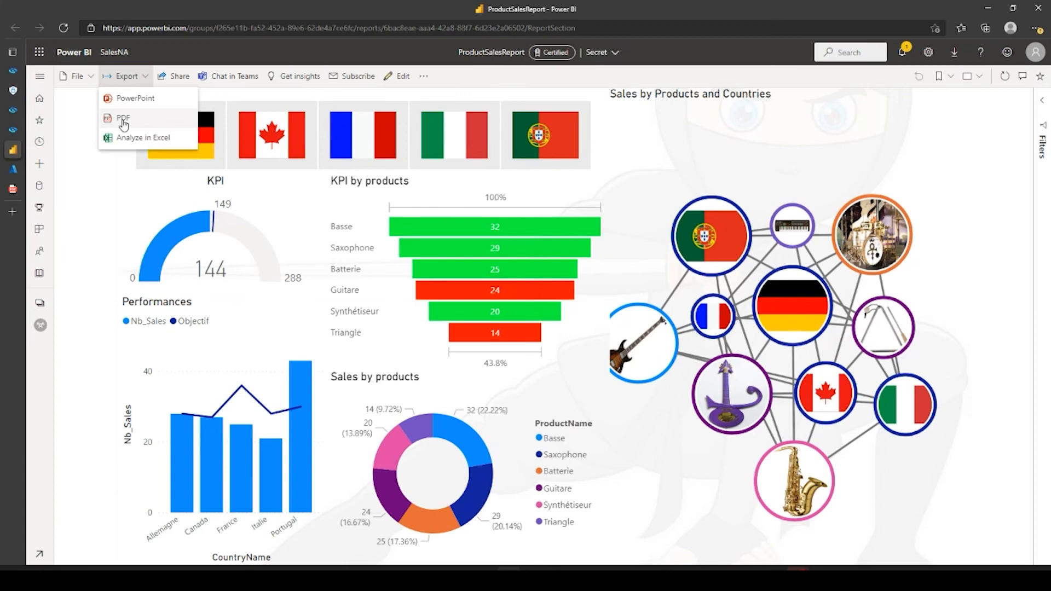
# Switch to the exported ProductSalesReport.pdf, view its Microsoft Information Protection file permissions, and close them
pyautogui.click(11, 191)
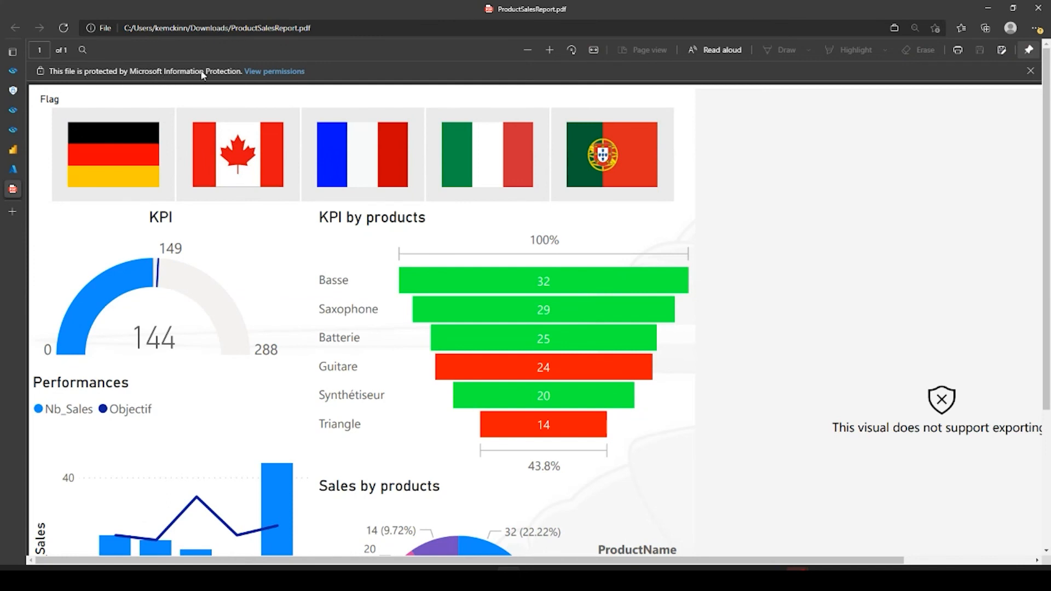
pyautogui.click(282, 73)
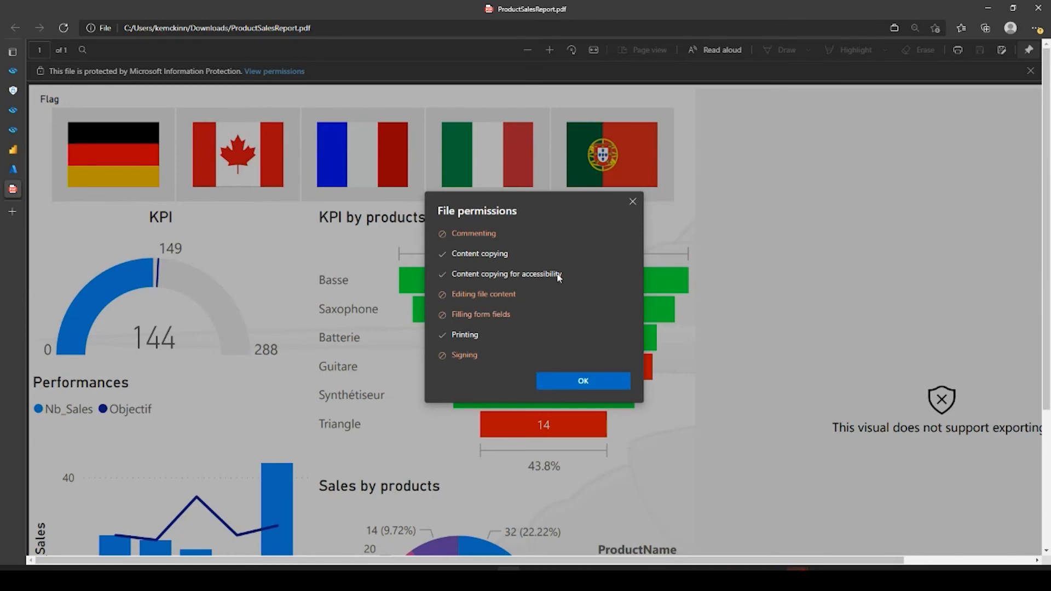
pyautogui.click(584, 387)
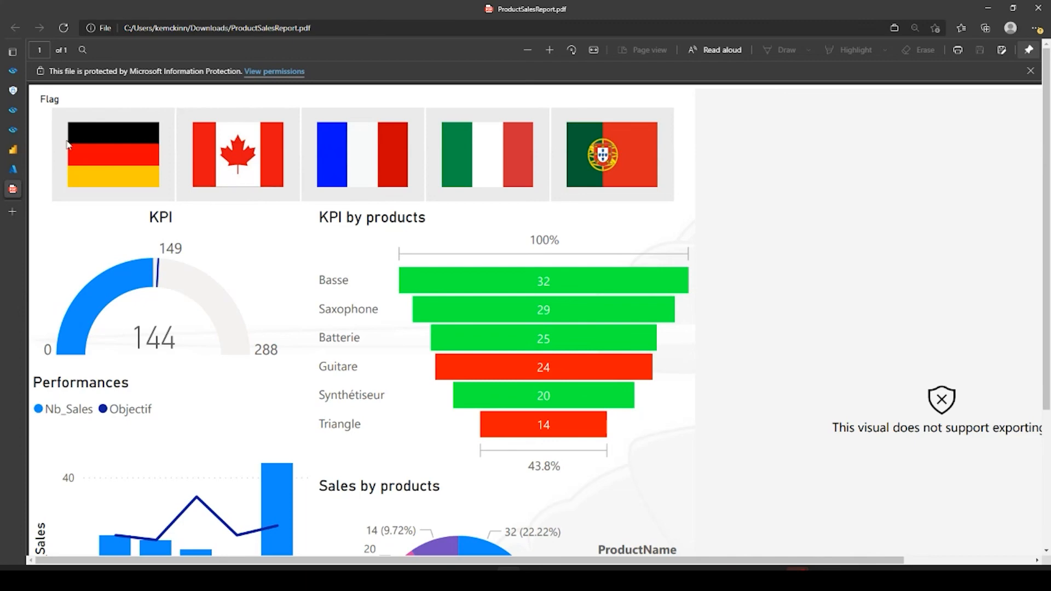
# Switch to PurviewNinjaSQL's Data Discovery & Classification page in the Azure portal and examine the sensitivity label on SalesData's ccnum column
pyautogui.moveTo(11, 172)
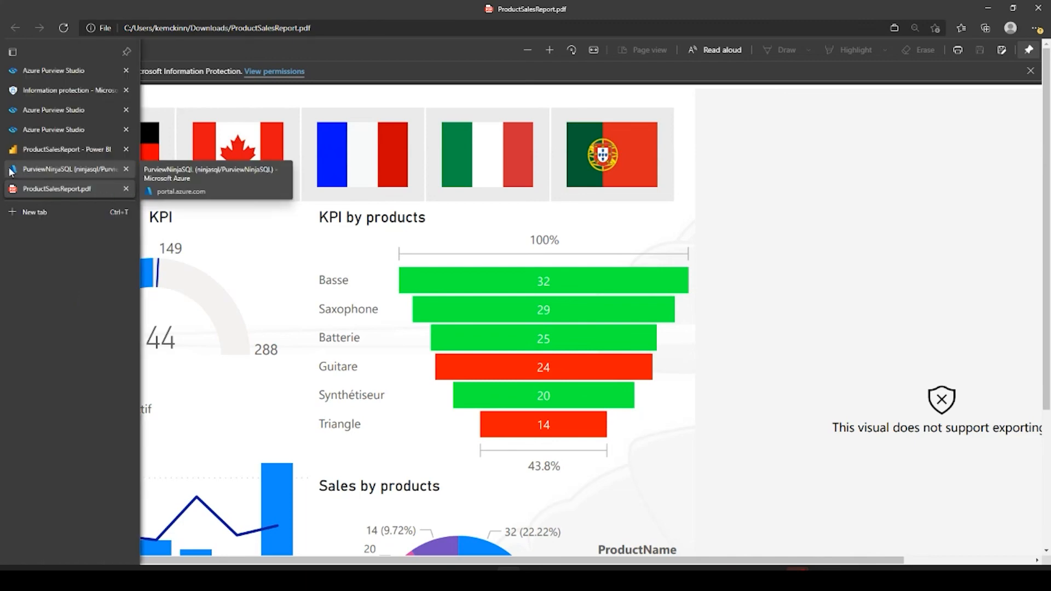
pyautogui.click(13, 172)
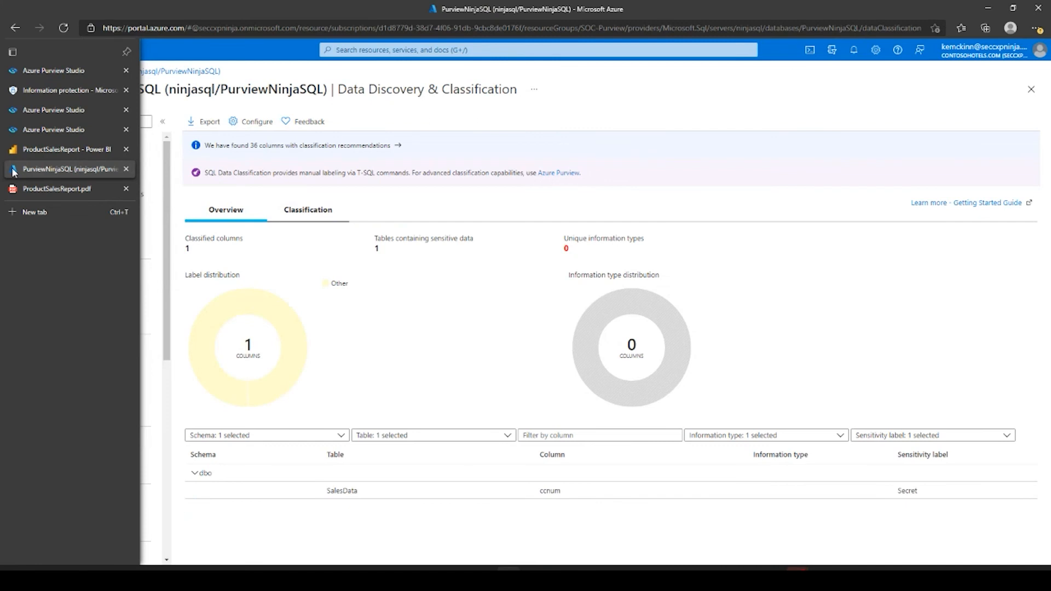
pyautogui.doubleClick(900, 491)
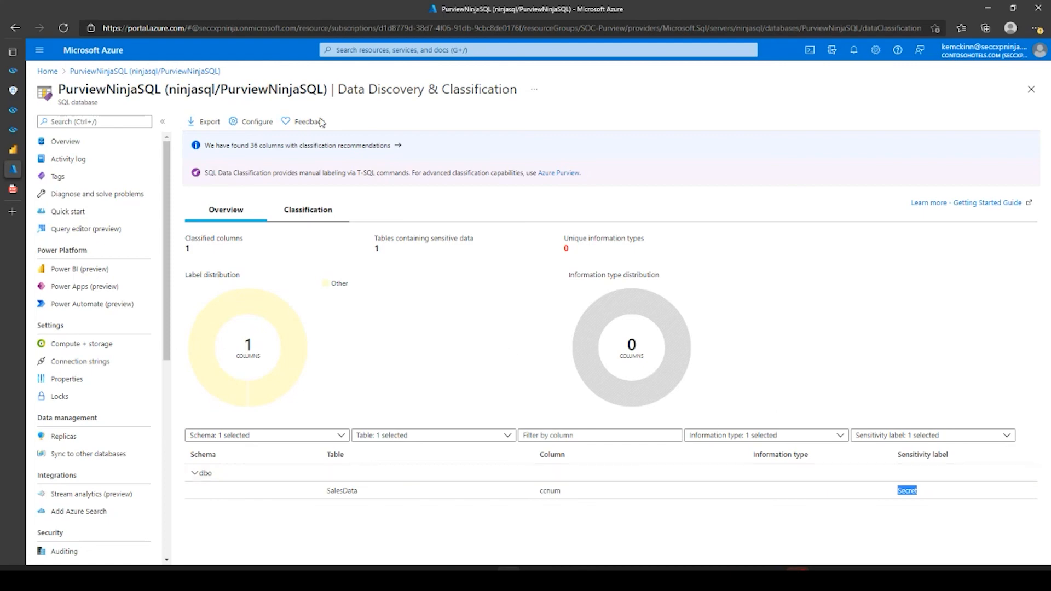
# Switch back to Azure Purview Studio, open the sensitivity label insights, and inspect the top labels applied across sources
pyautogui.click(13, 74)
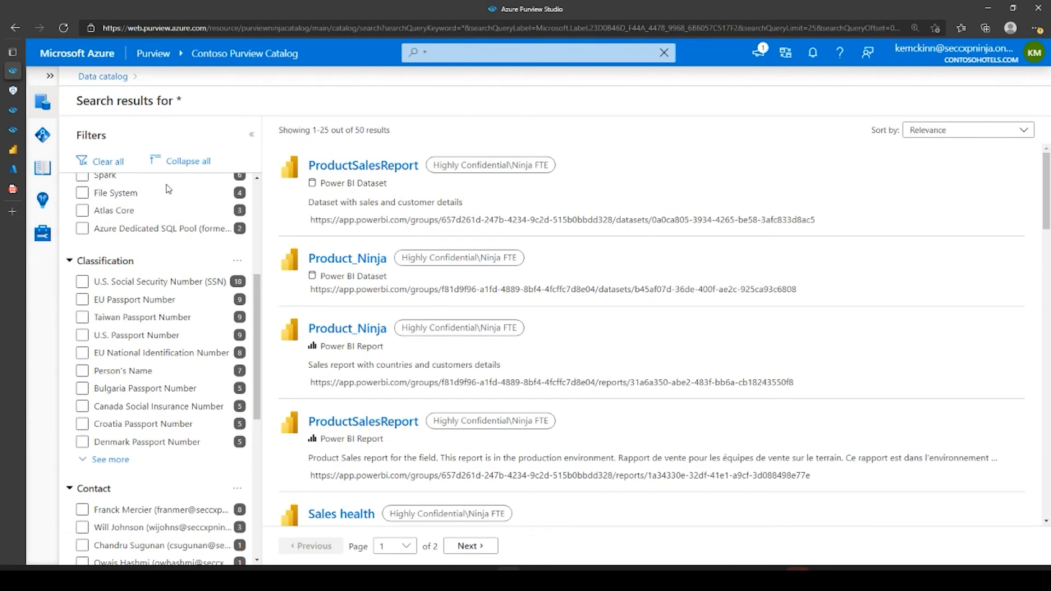
pyautogui.click(43, 200)
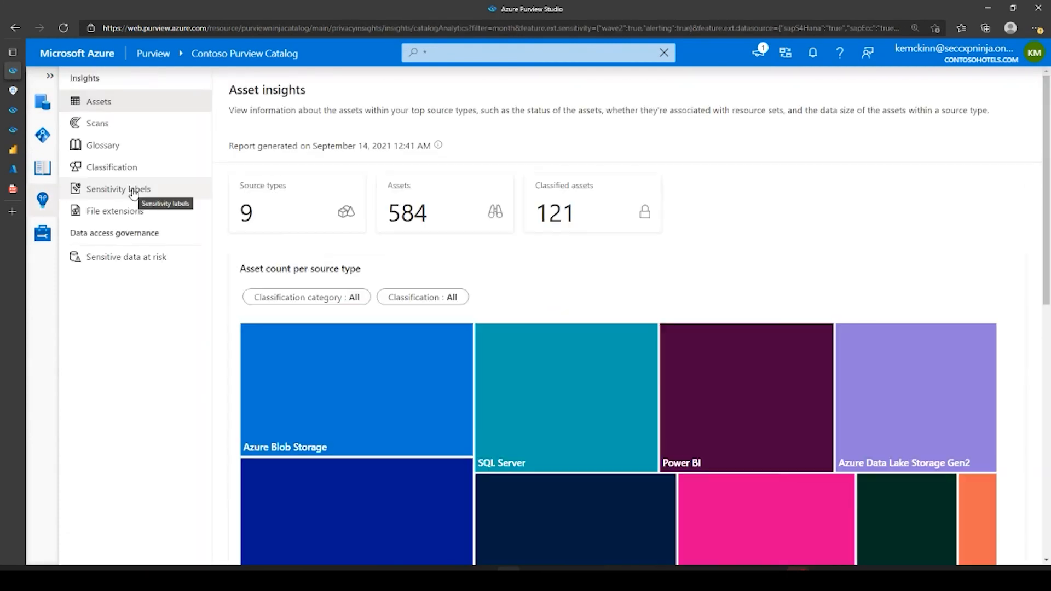
pyautogui.click(133, 194)
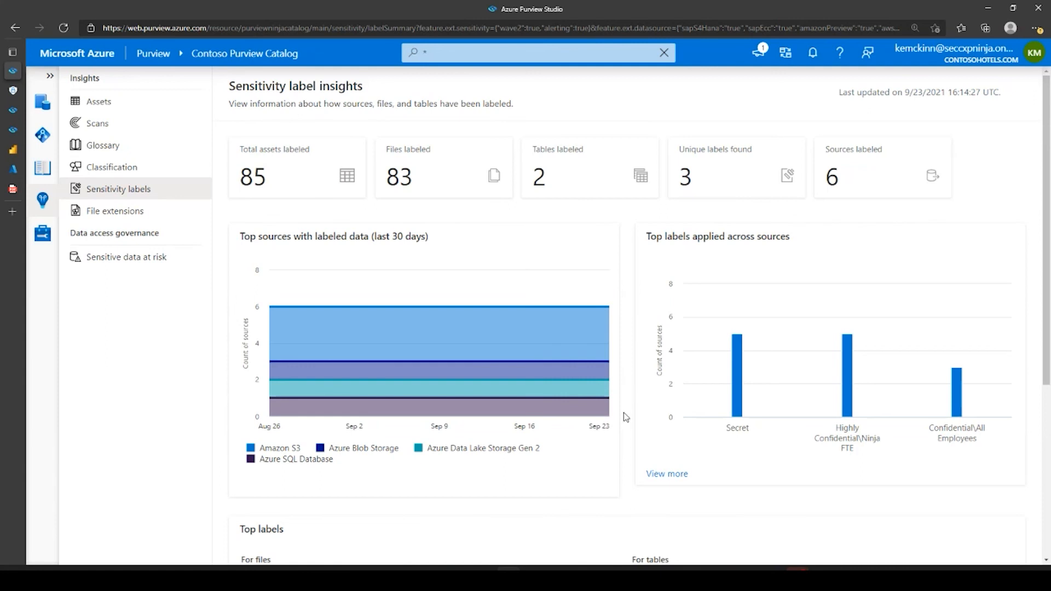
pyautogui.moveTo(740, 420)
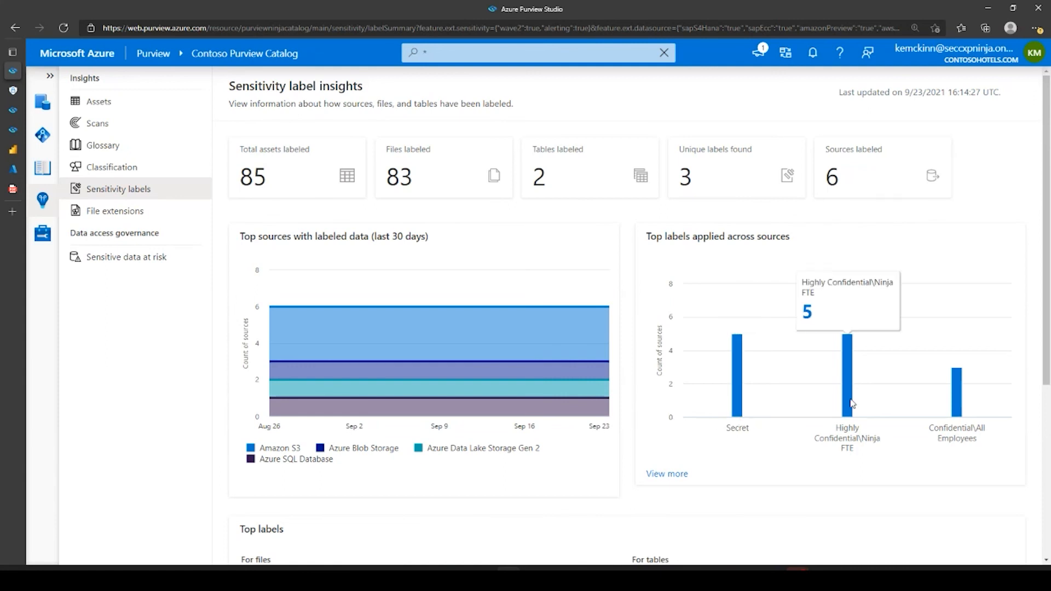
pyautogui.moveTo(962, 407)
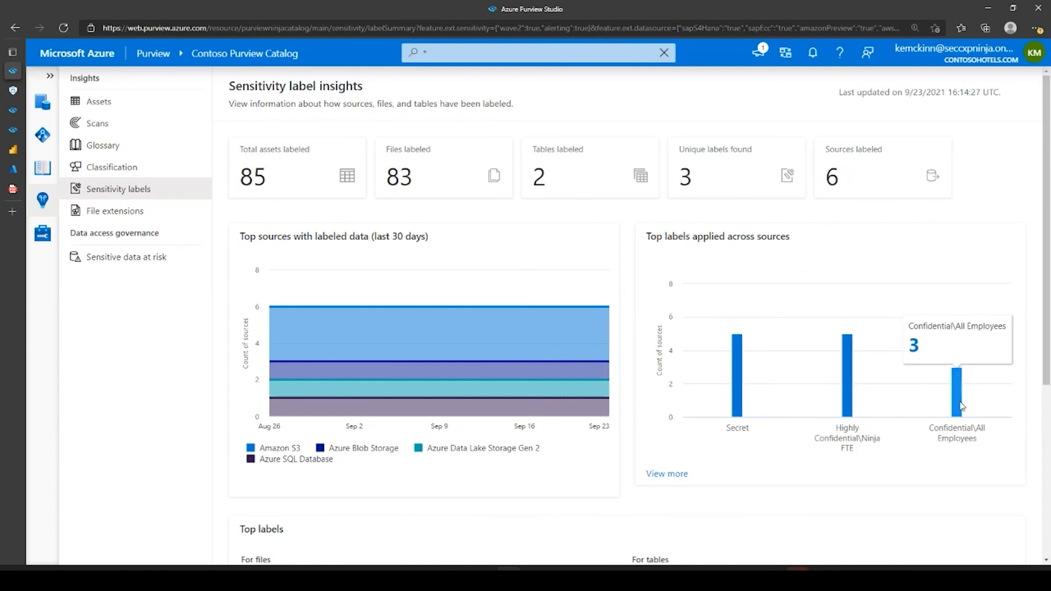
# From the full sensitivity label list, open the files labeled Secret and browse through them
pyautogui.click(673, 477)
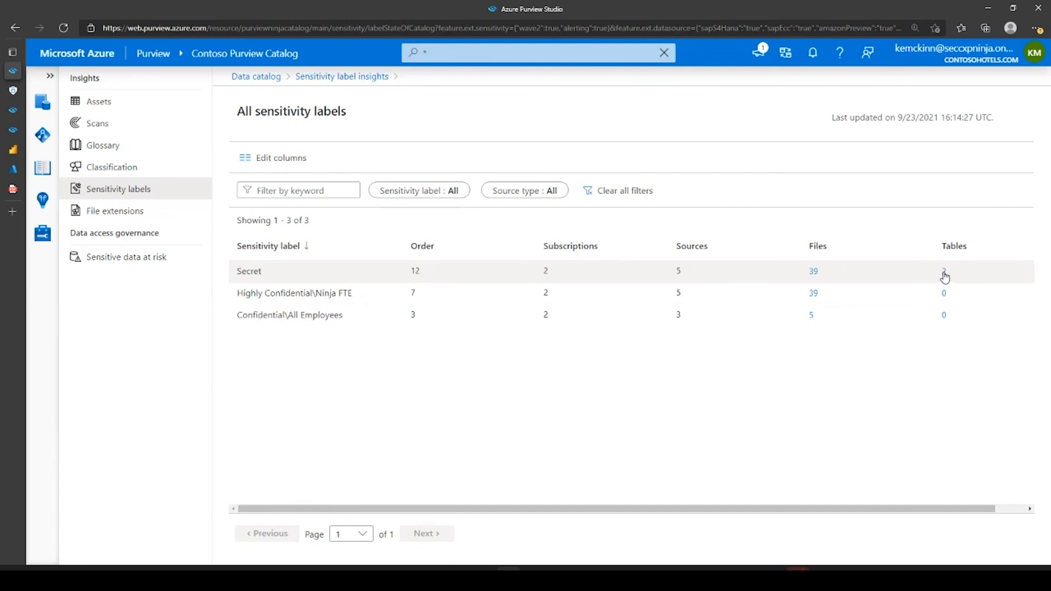
pyautogui.click(813, 272)
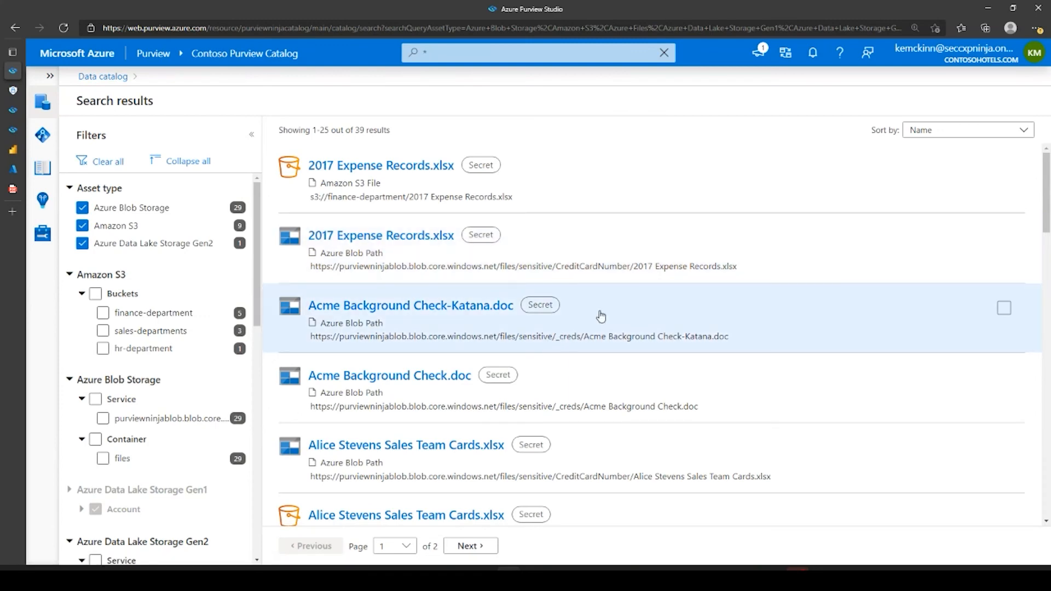
pyautogui.scroll(-4, 605, 315)
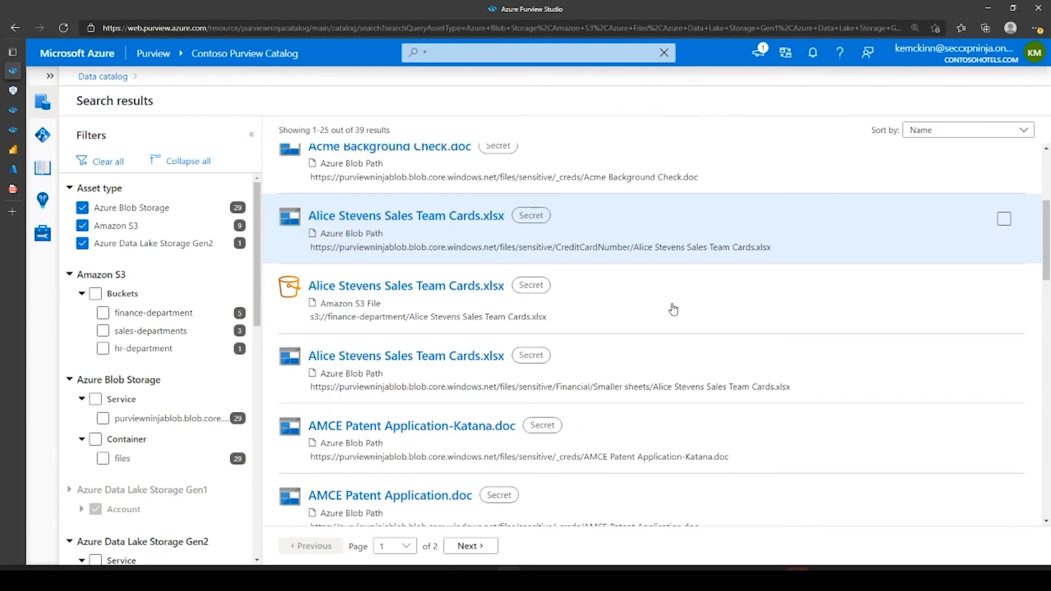
pyautogui.scroll(-1, 672, 308)
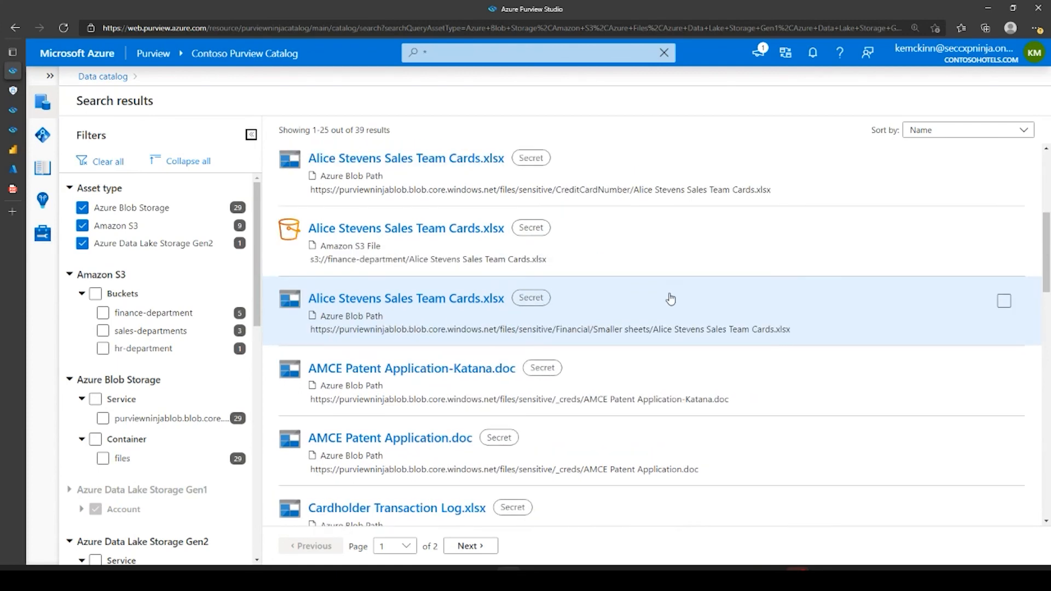